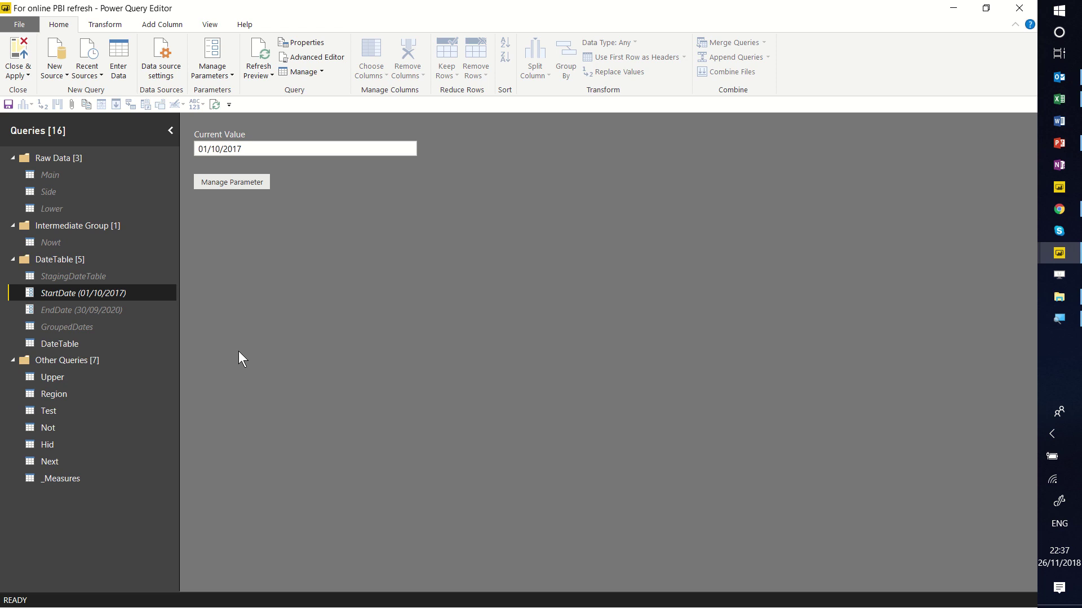
# - Preview the DateTable query's 11-column date table starting 01/10/2017
pyautogui.click(76, 346)
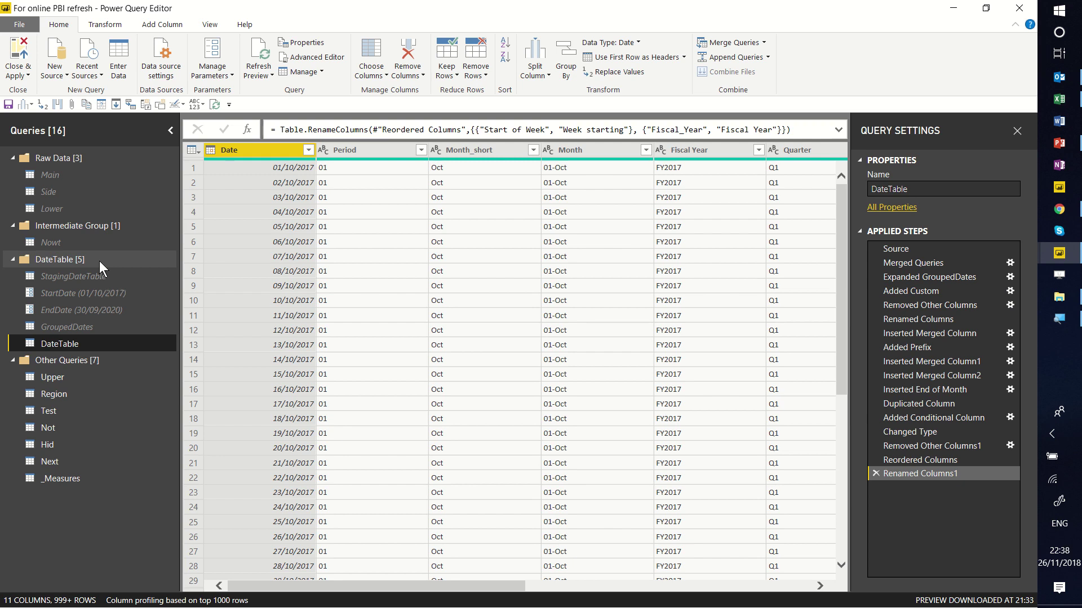
pyautogui.click(705, 150)
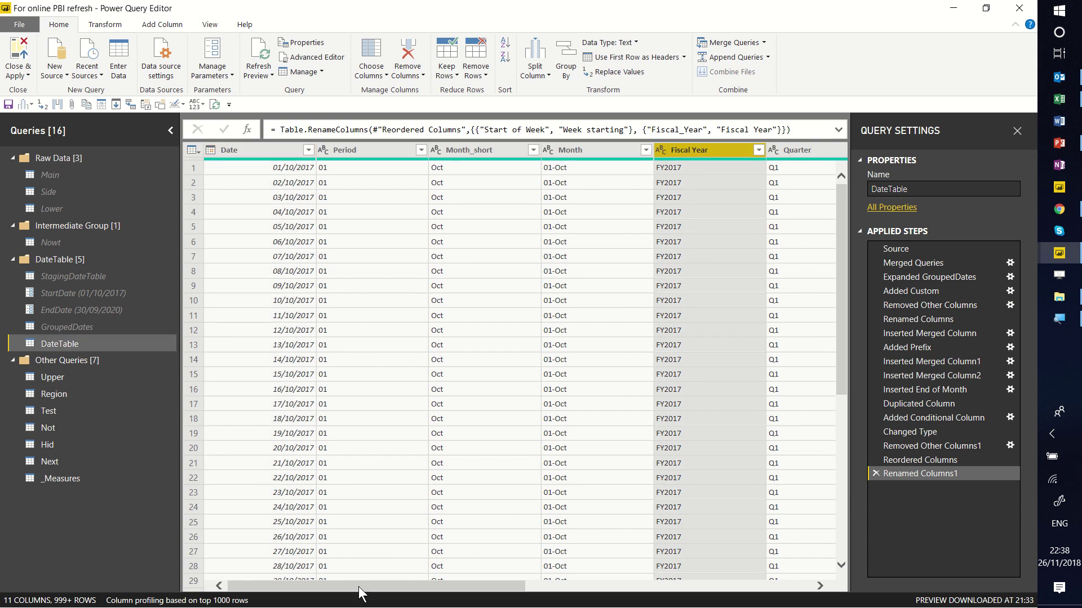
pyautogui.moveTo(359, 587); pyautogui.dragTo(386, 586)
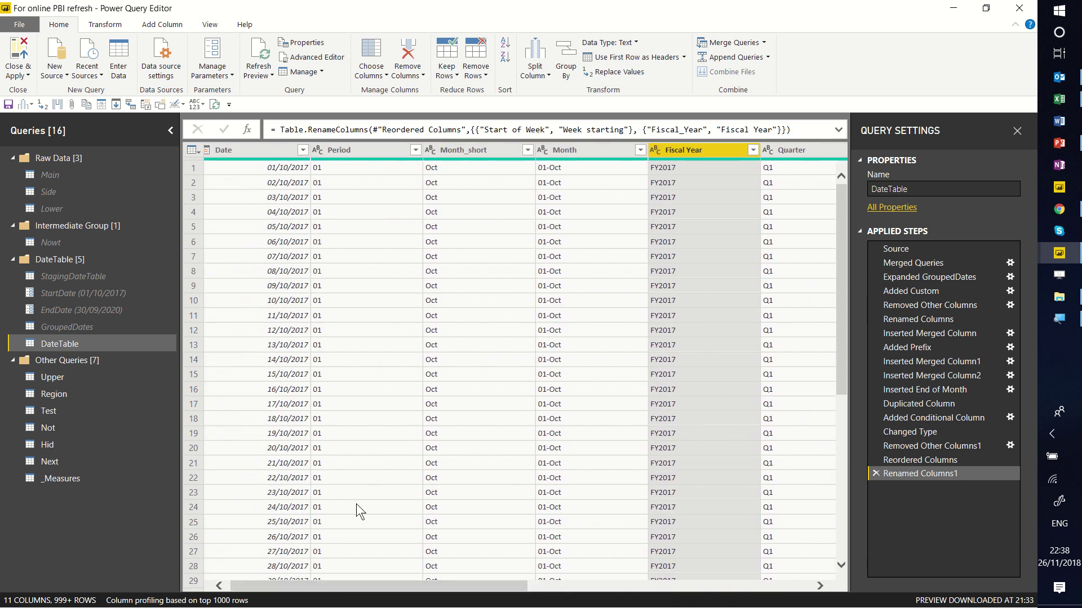
pyautogui.scroll(-20, 377, 184)
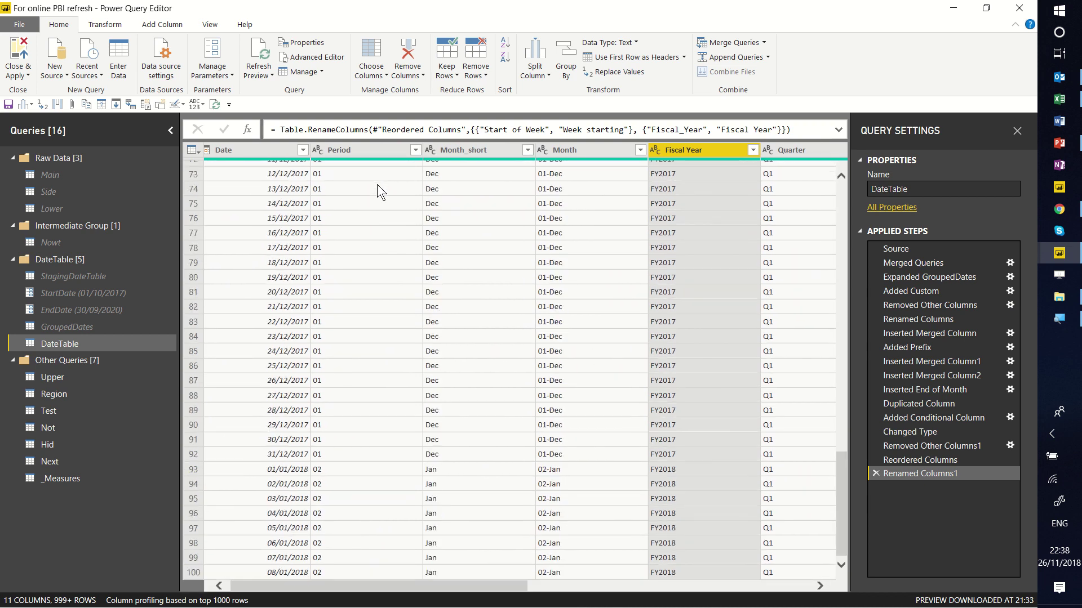
pyautogui.scroll(-20, 377, 185)
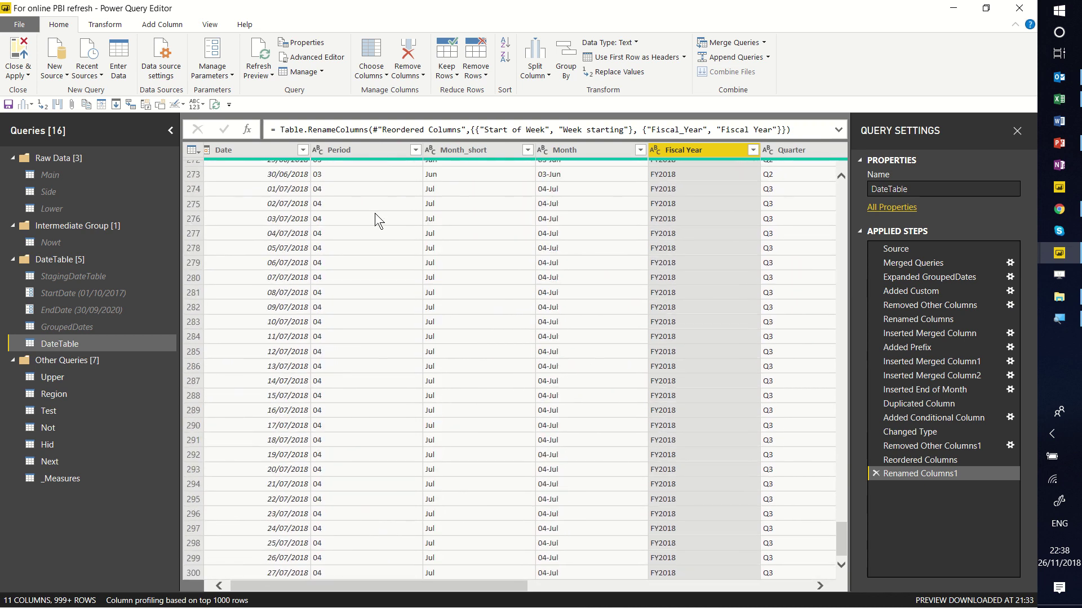
pyautogui.scroll(-16, 374, 214)
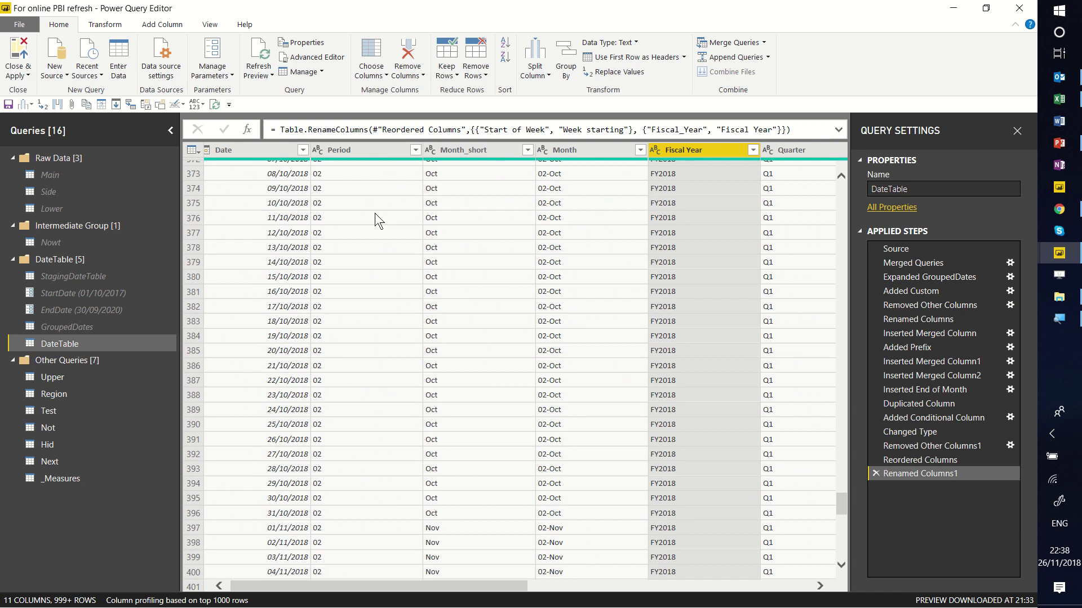
pyautogui.scroll(19, 375, 213)
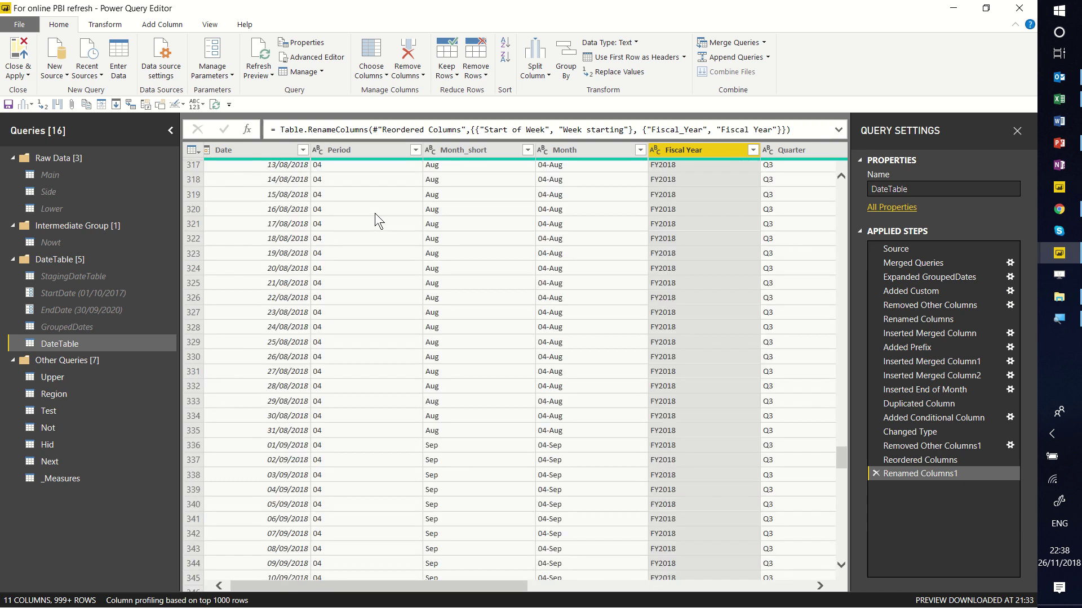
pyautogui.scroll(12, 375, 213)
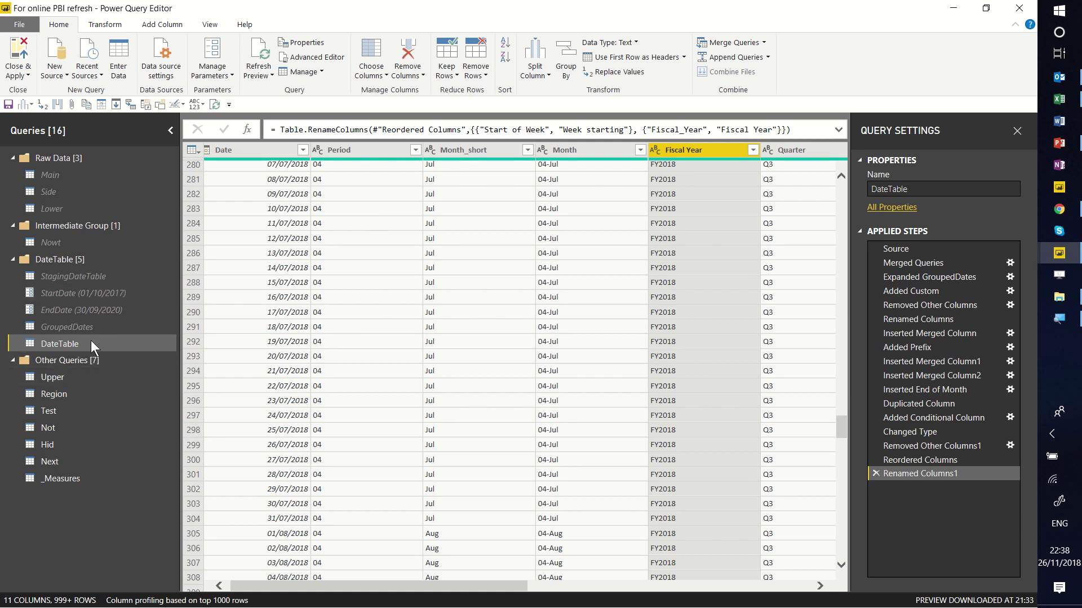
# - Copy the five-query DateTable folder and bring up the Untitled Power BI Desktop window
pyautogui.click(102, 263)
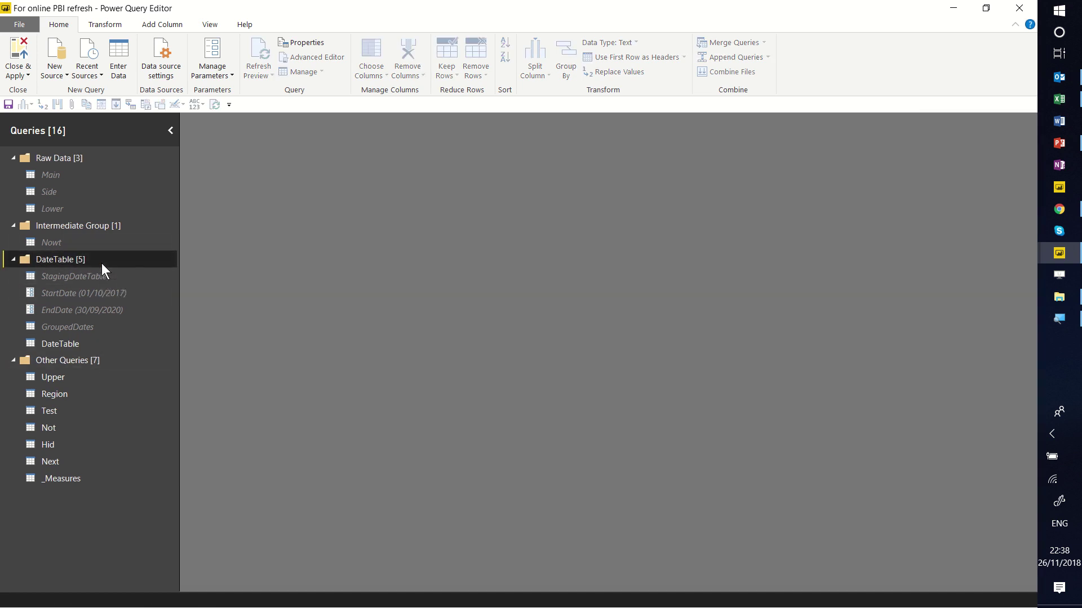
pyautogui.rightClick(102, 263)
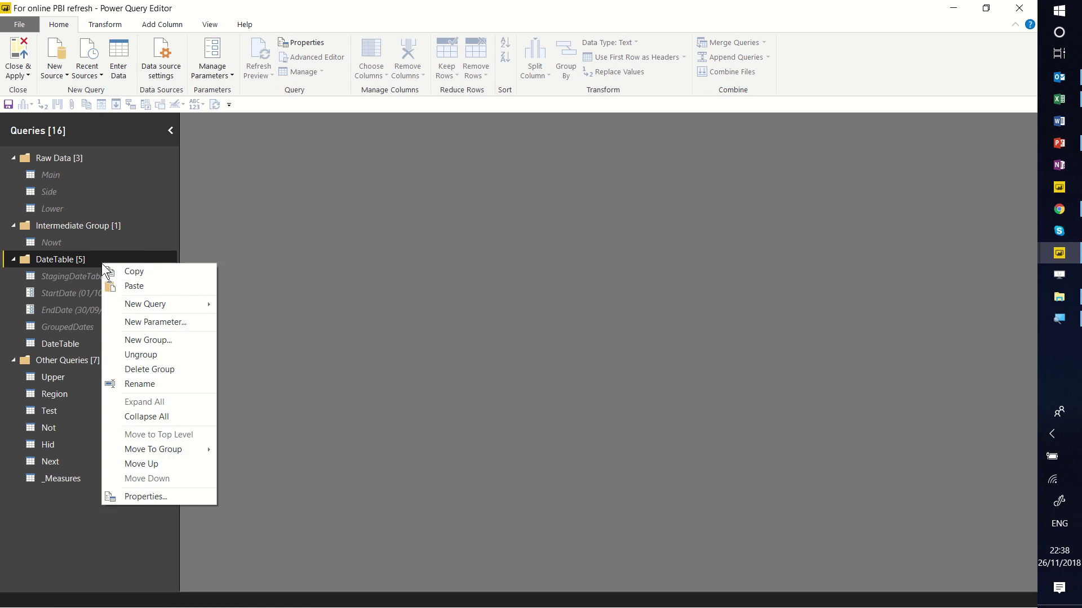
pyautogui.click(150, 273)
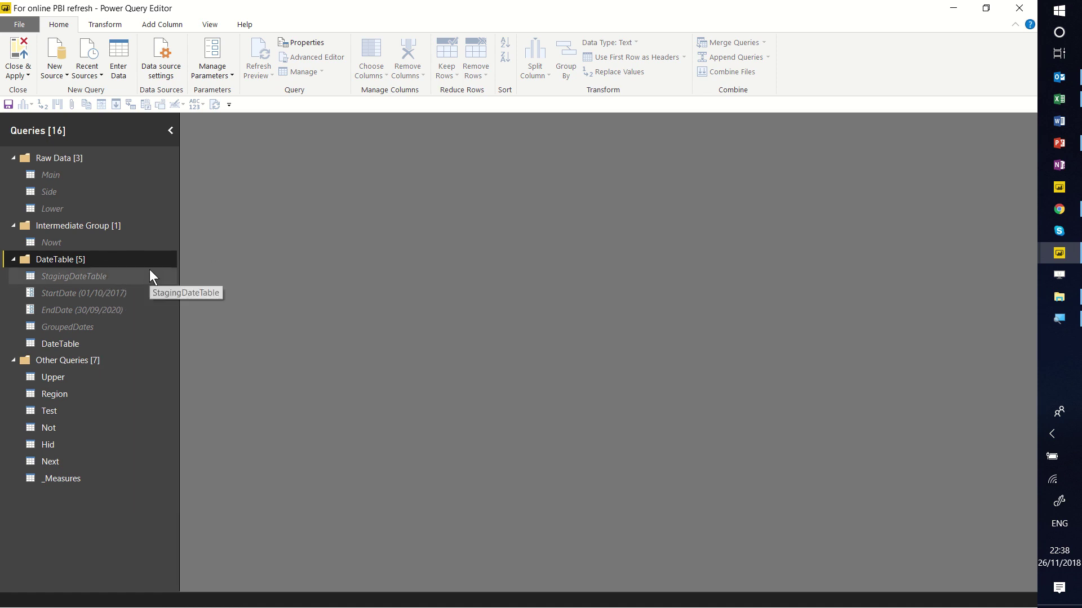
pyautogui.hotkey('alt', 'Tab')
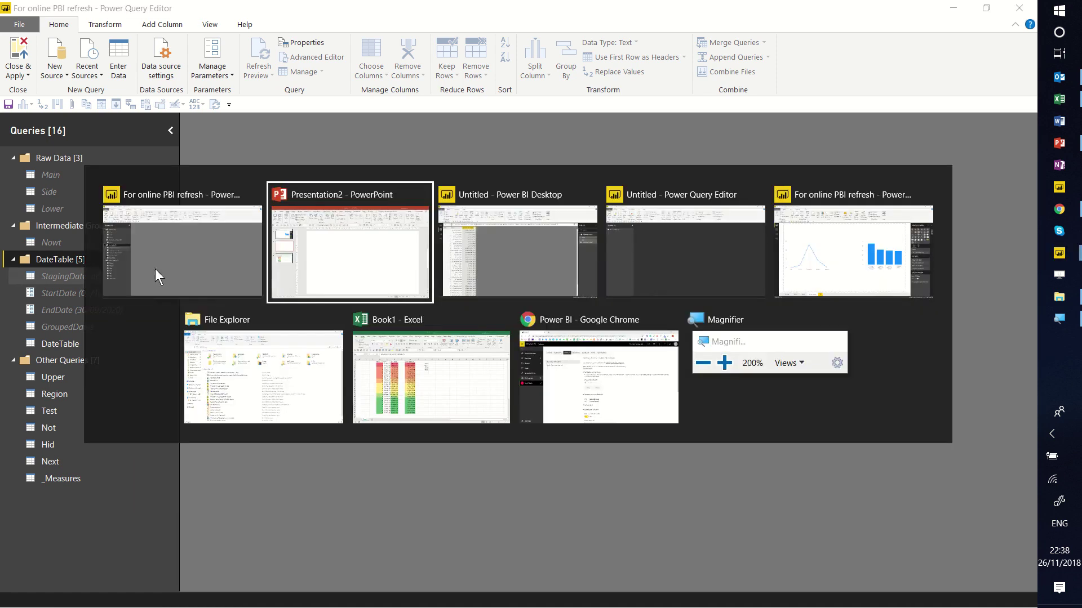
pyautogui.click(454, 268)
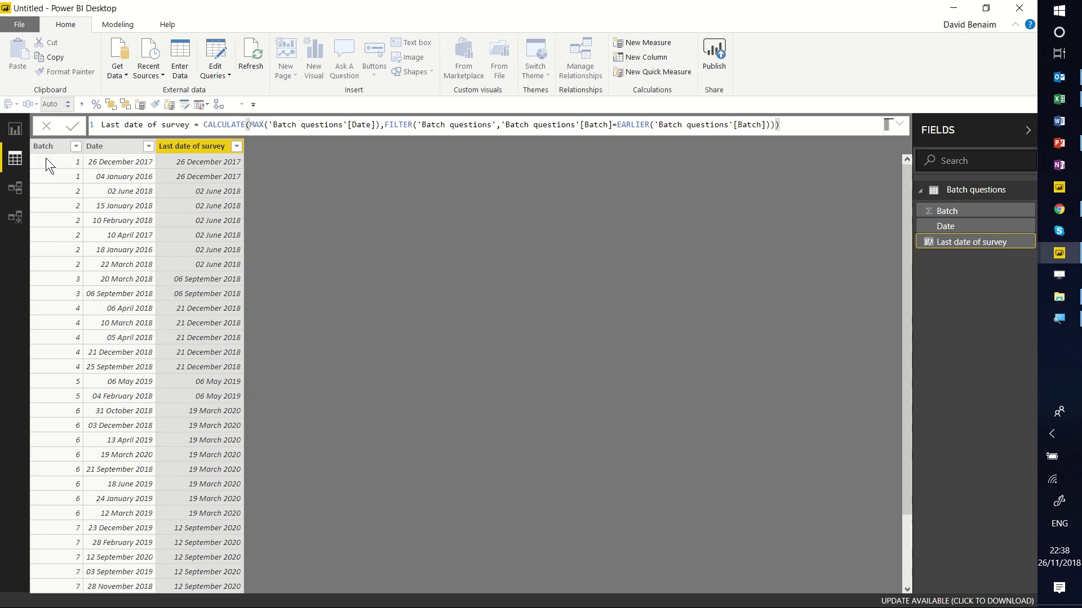
# - Paste the DateTable group into the Untitled file's queries and select the StartDate parameter
pyautogui.click(217, 50)
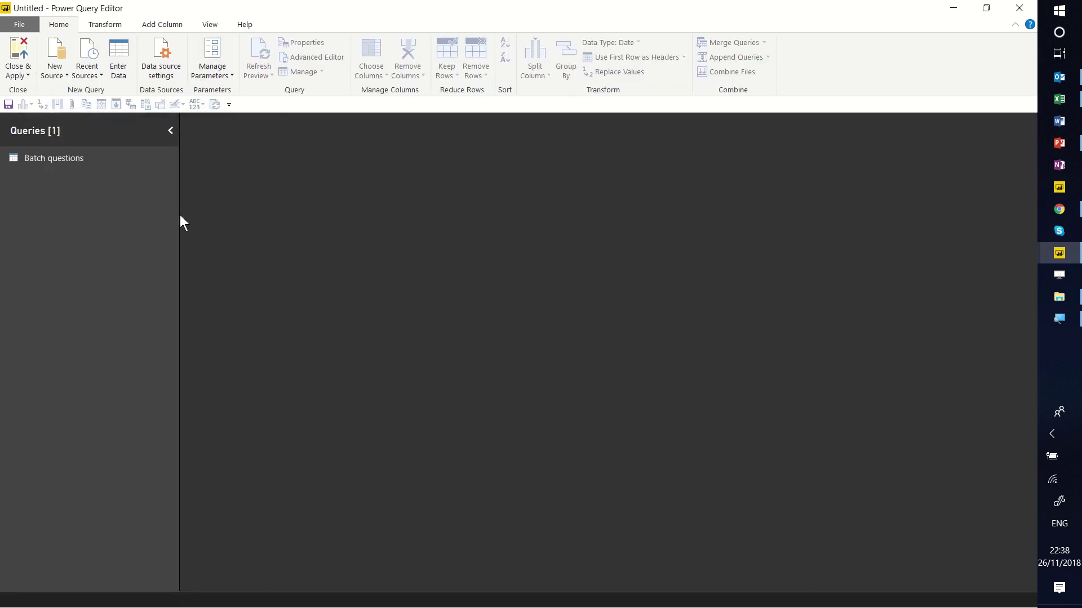
pyautogui.rightClick(62, 199)
pyautogui.click(86, 208)
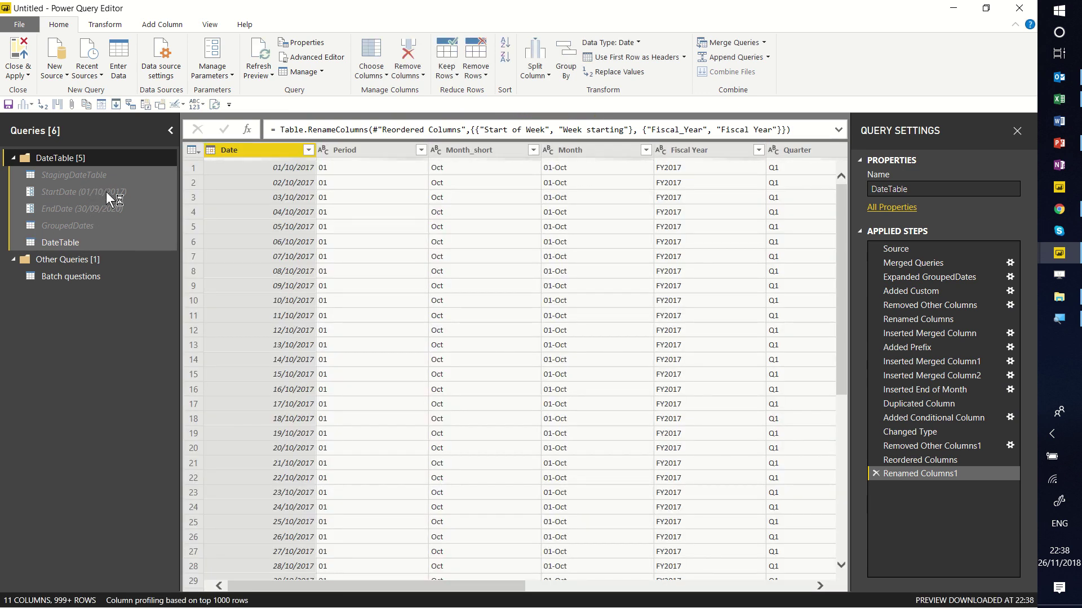
pyautogui.click(106, 193)
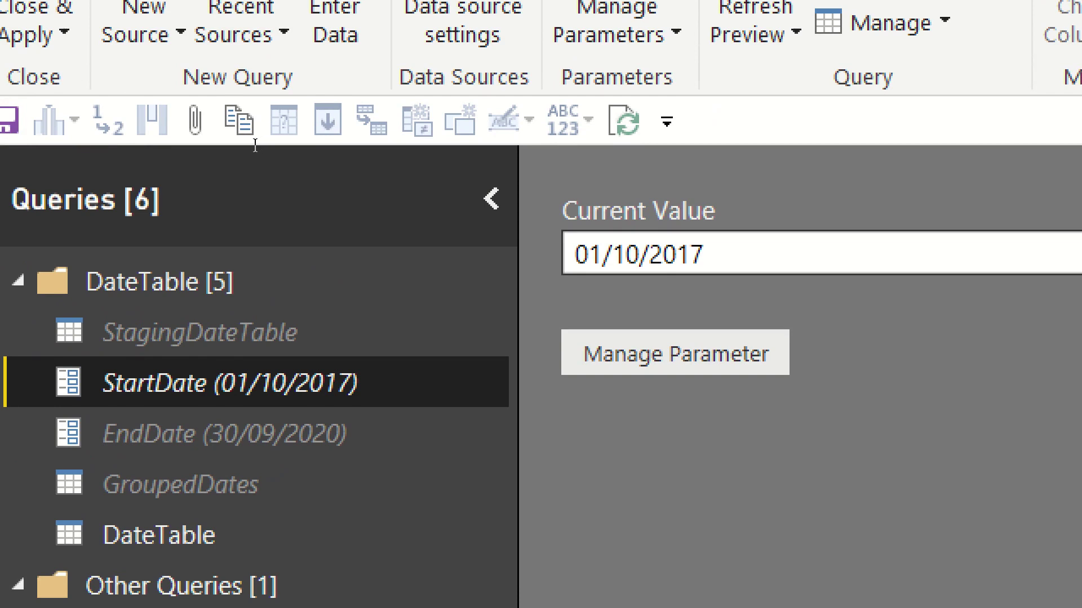
# - Change StartDate to 01/10/2020 and EndDate to 30/09/2023
pyautogui.press('Tab')
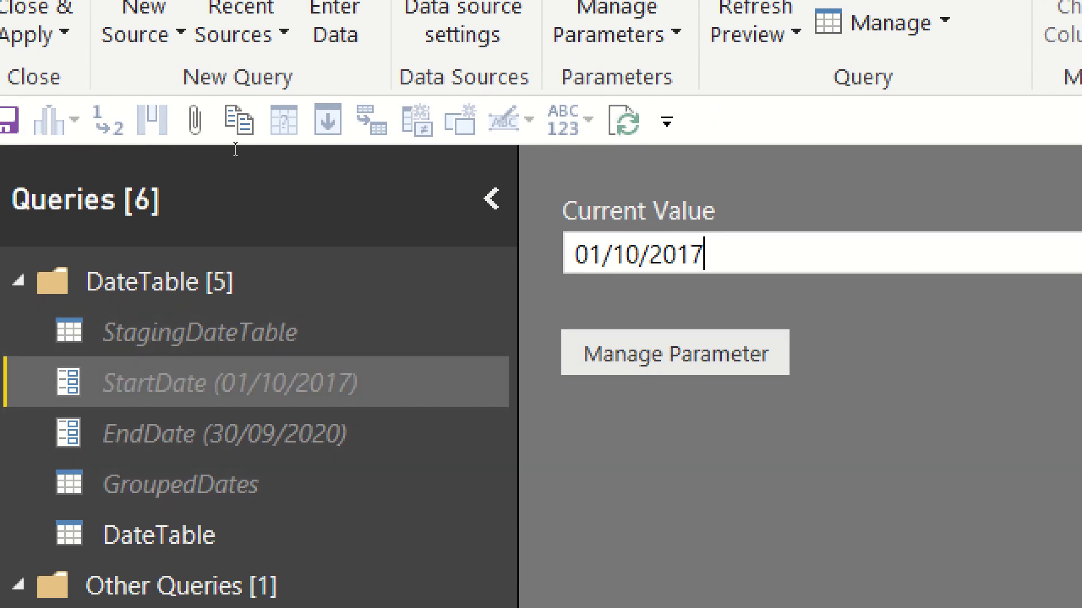
pyautogui.hotkey('shift', 'Left')
pyautogui.hotkey('shift', 'Left')
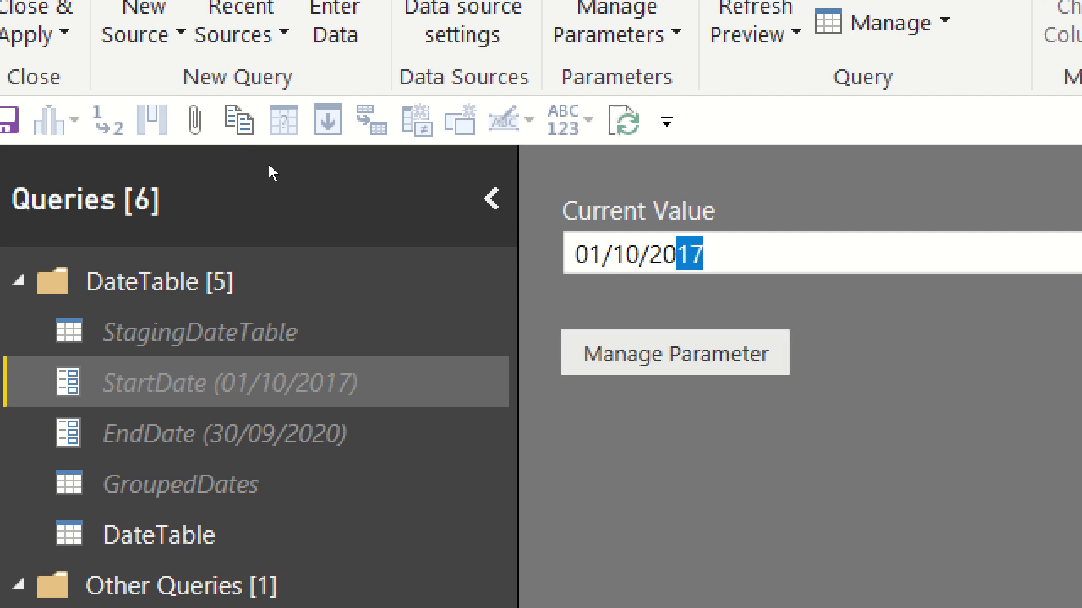
pyautogui.write('20')
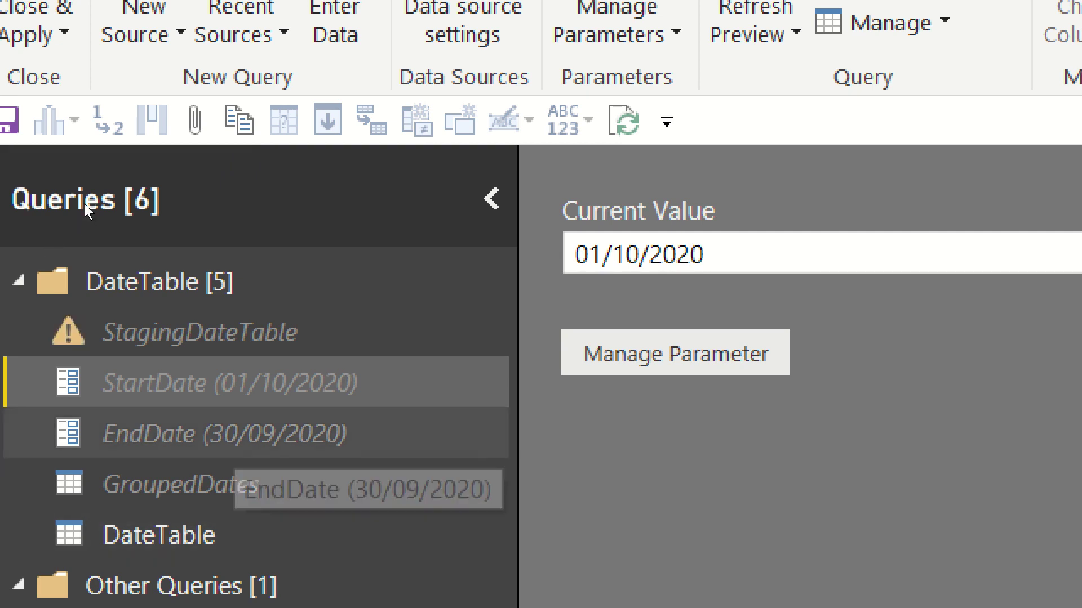
pyautogui.click(225, 434)
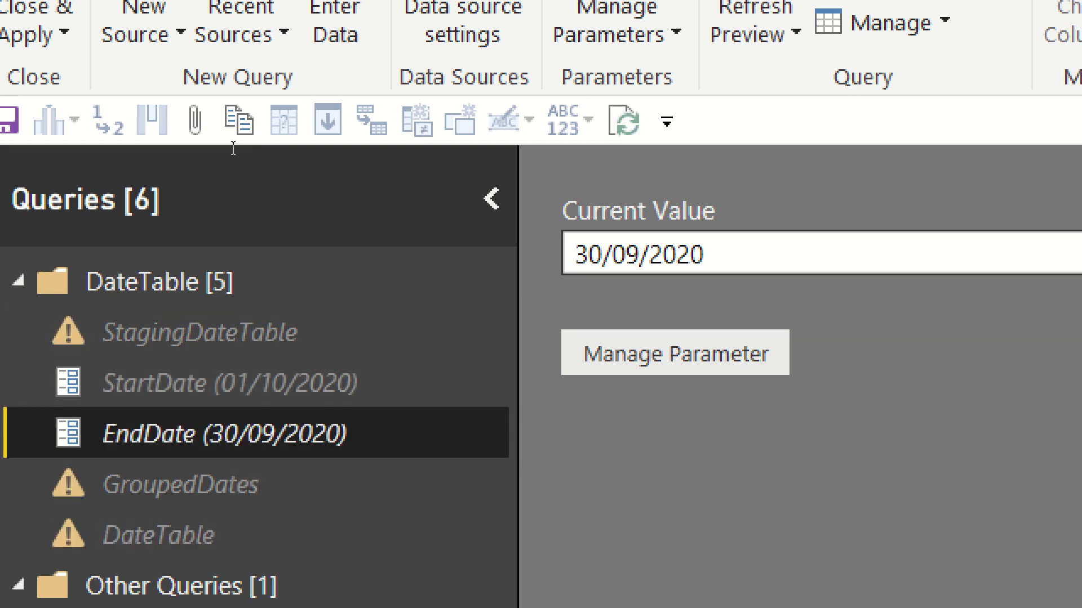
pyautogui.press('Tab')
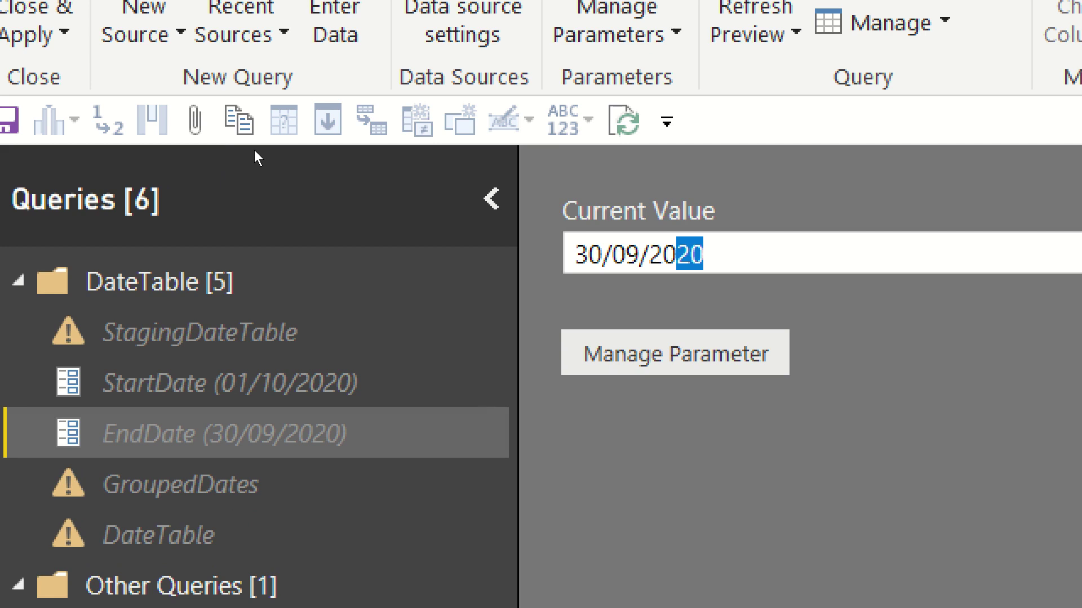
pyautogui.write('23')
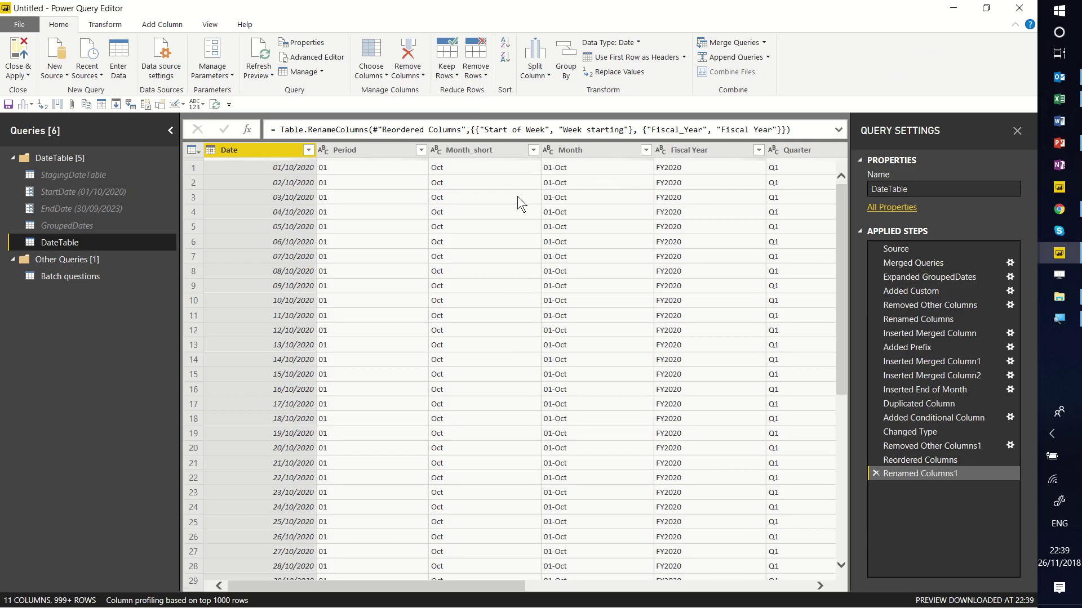
# - Copy the DateTable query and switch to the Excel Book1 workbook
pyautogui.click(112, 163)
pyautogui.click(116, 173)
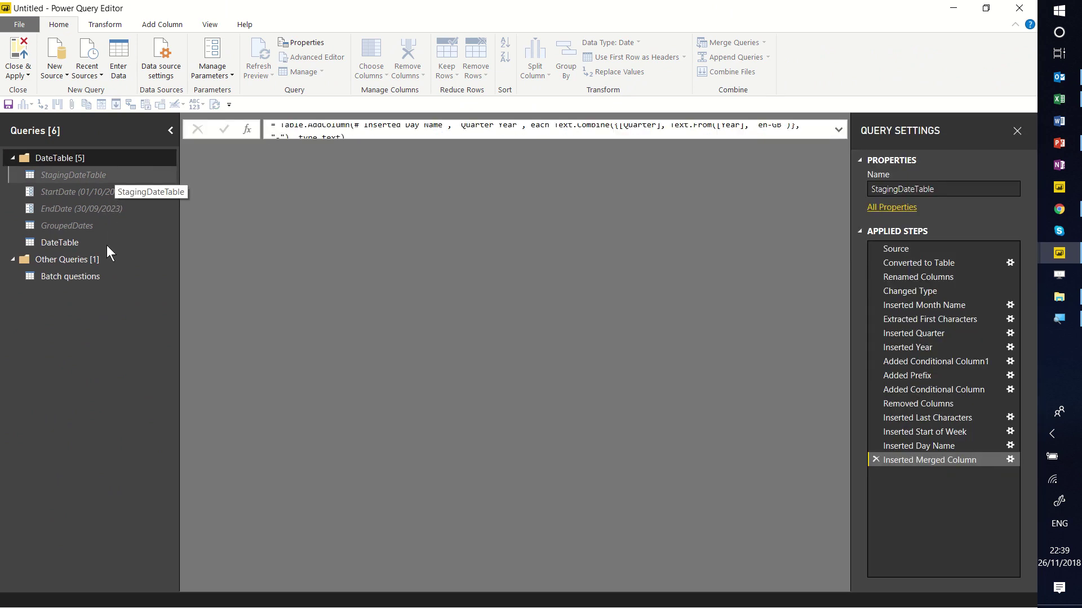
pyautogui.click(102, 243)
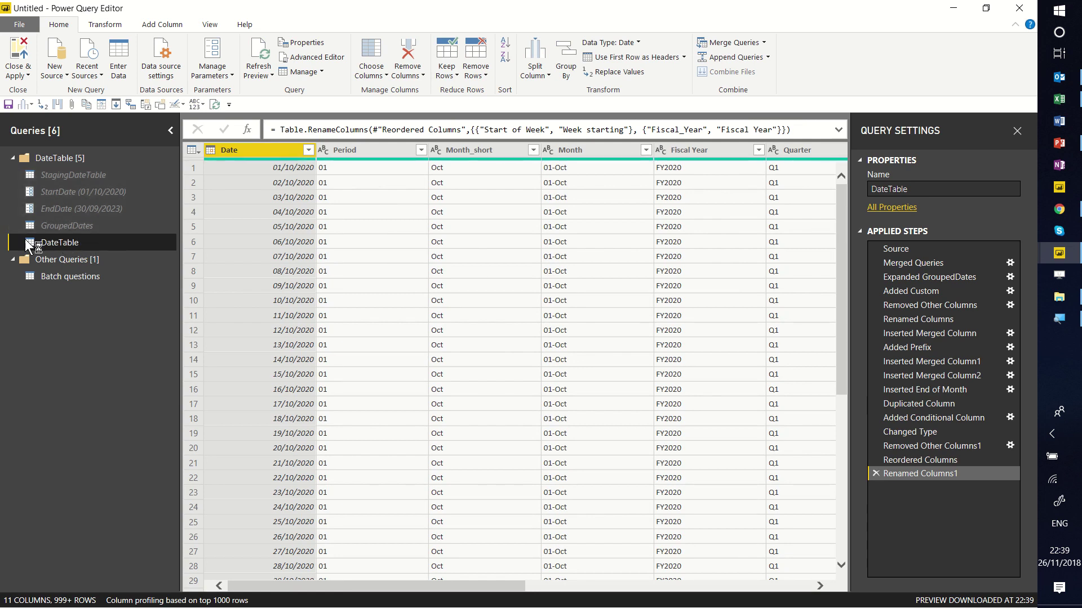
pyautogui.rightClick(65, 243)
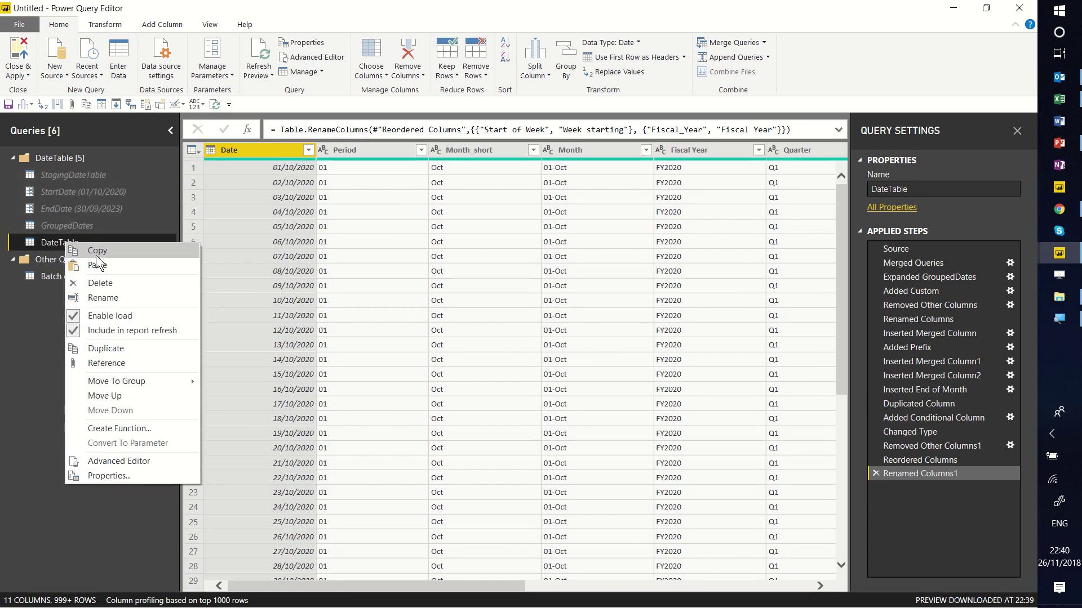
pyautogui.click(84, 249)
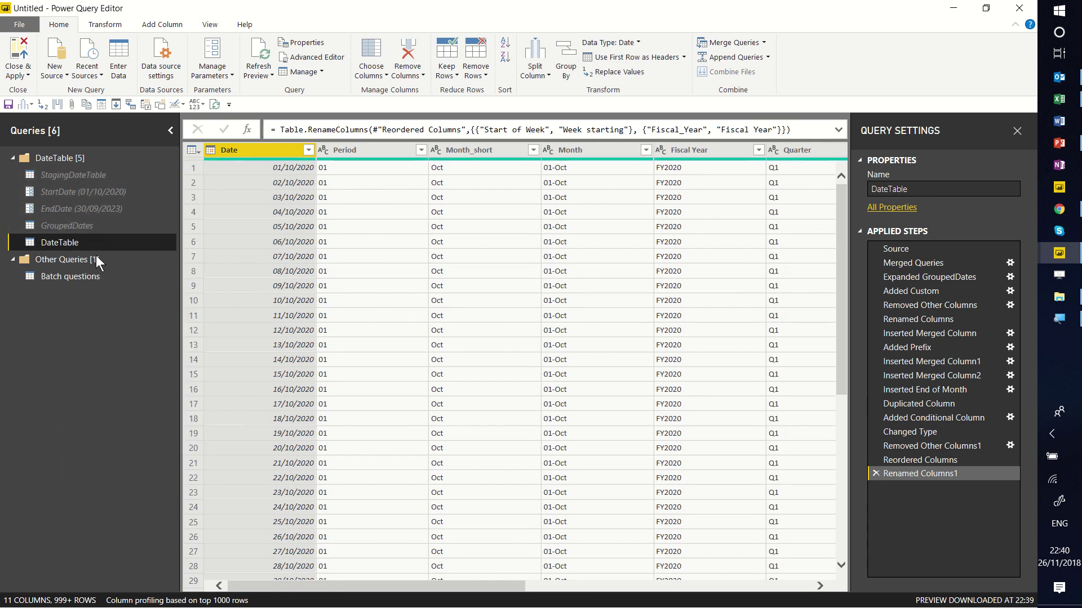
pyautogui.click(1060, 100)
# - Launch an empty Power Query Editor for Book1 from the Data tab's Get Data menu
pyautogui.click(631, 241)
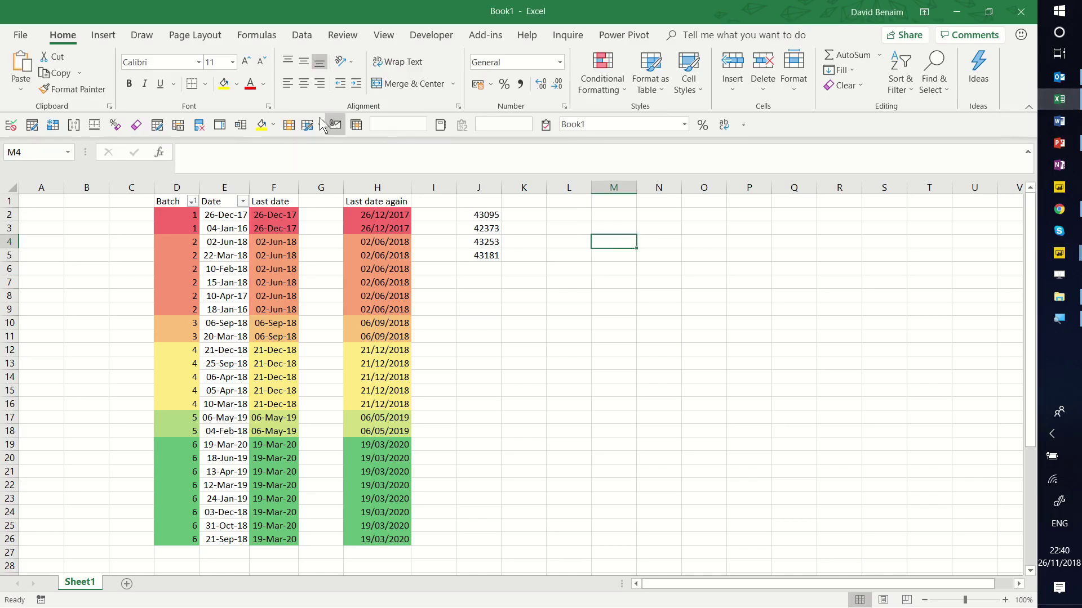
pyautogui.click(298, 37)
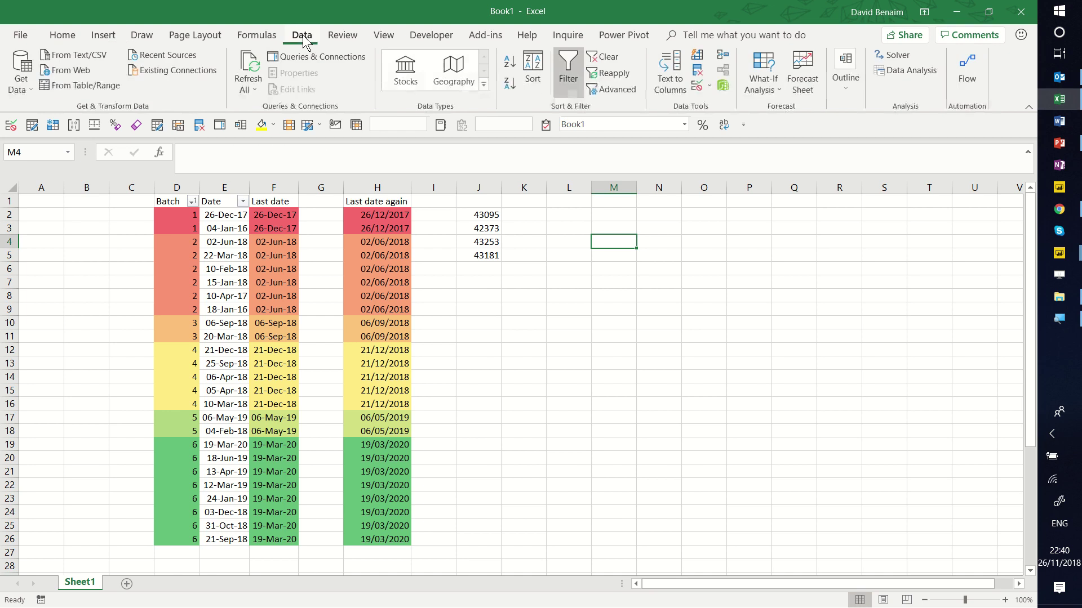
pyautogui.click(29, 89)
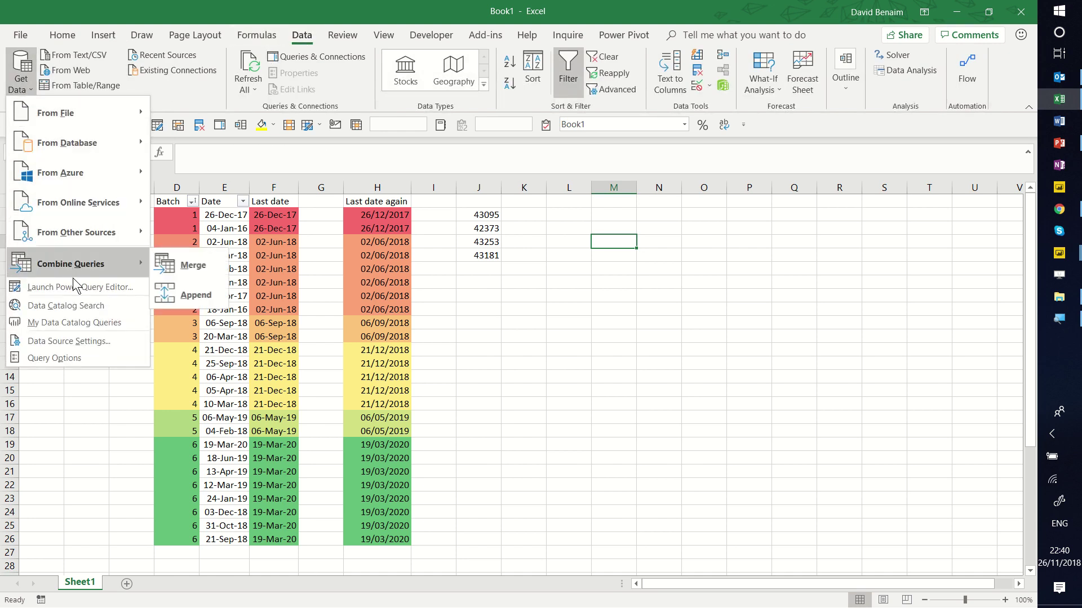
pyautogui.click(75, 285)
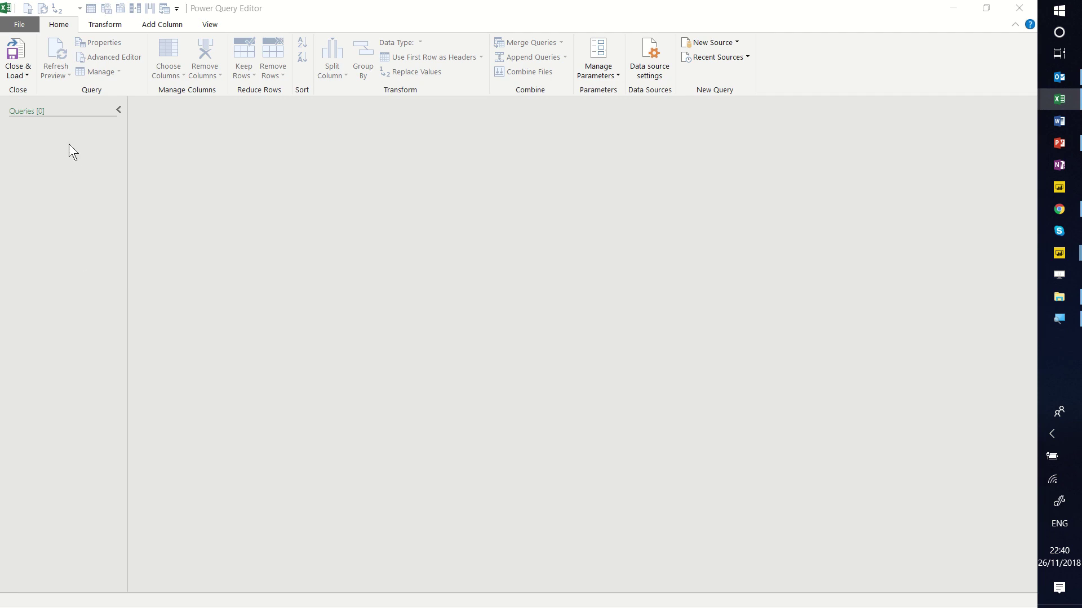
# - Paste the five date-table queries and preview GroupedDates starting 01/10/2020
pyautogui.rightClick(69, 144)
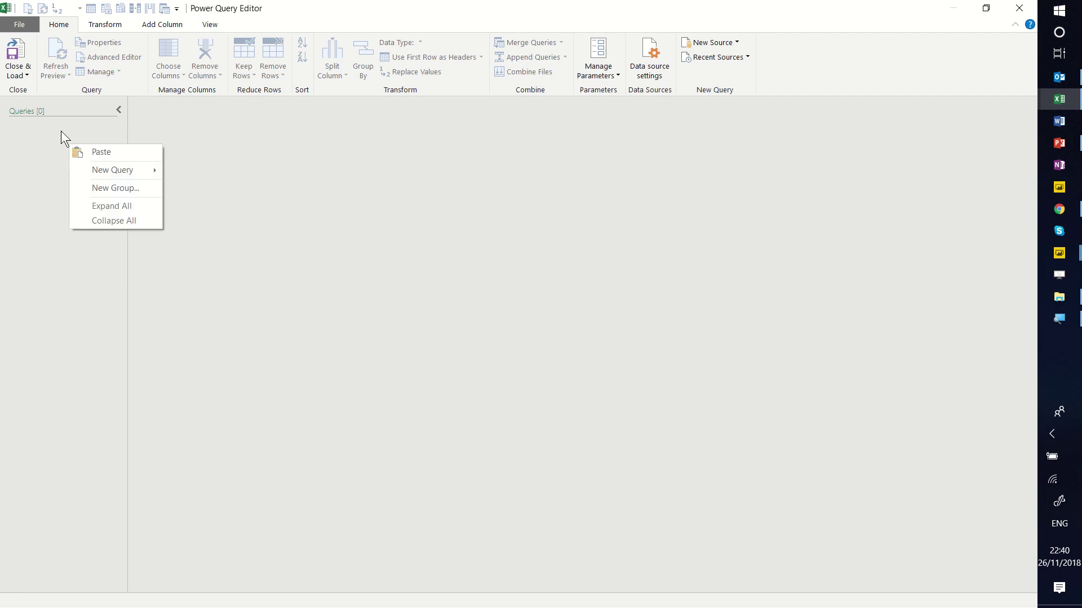
pyautogui.click(108, 153)
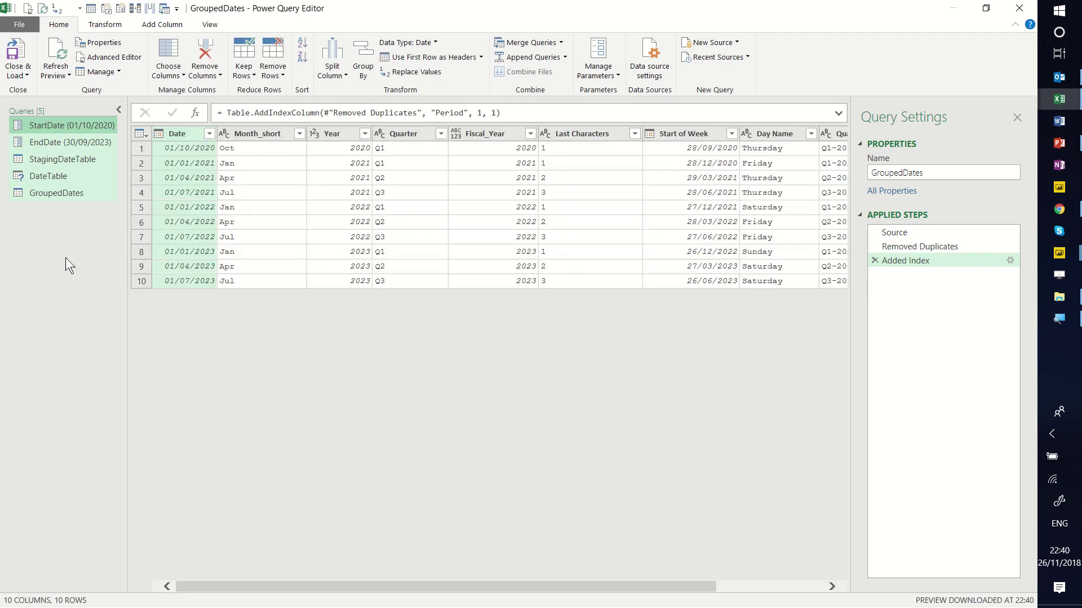
pyautogui.click(61, 194)
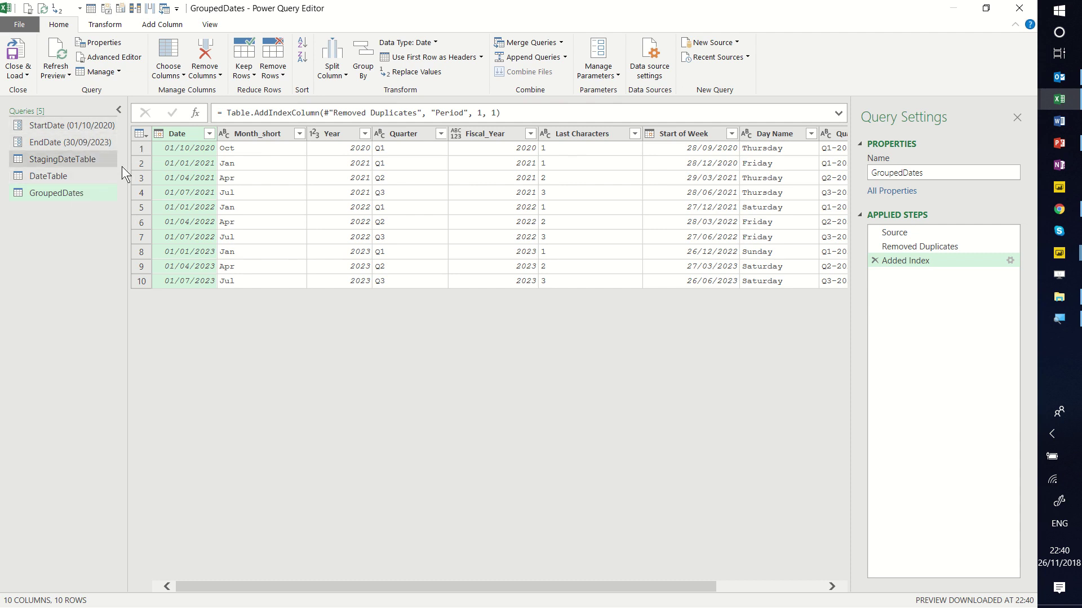
pyautogui.click(210, 25)
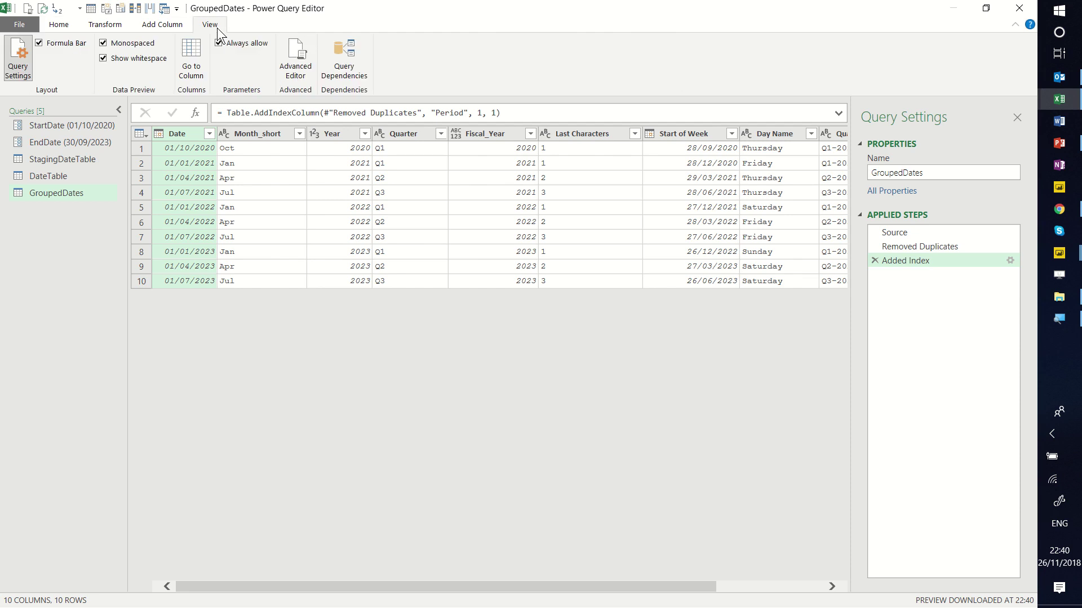
pyautogui.click(341, 55)
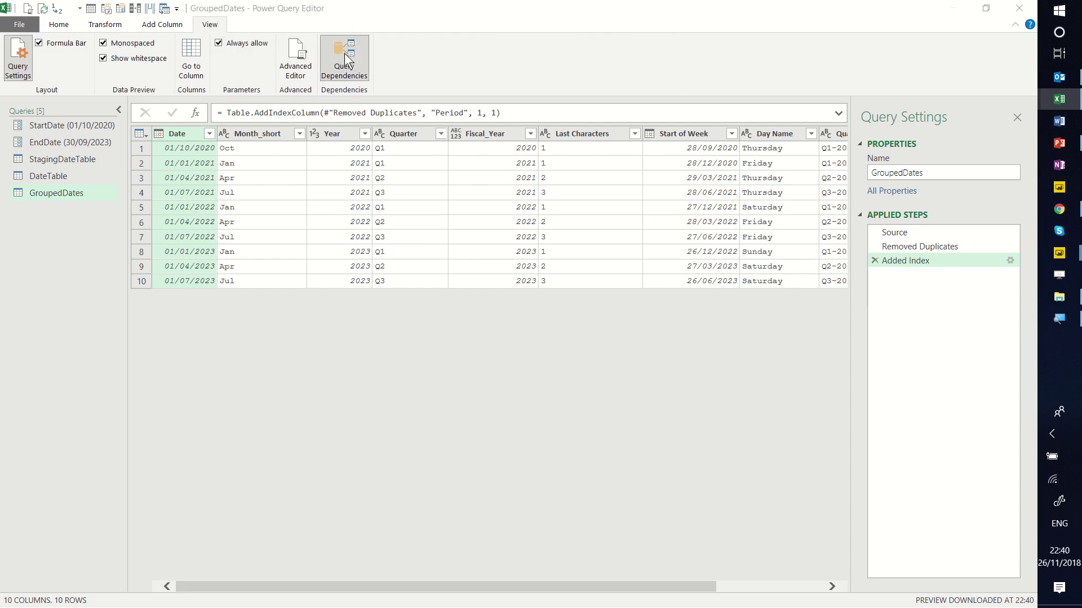
pyautogui.click(344, 54)
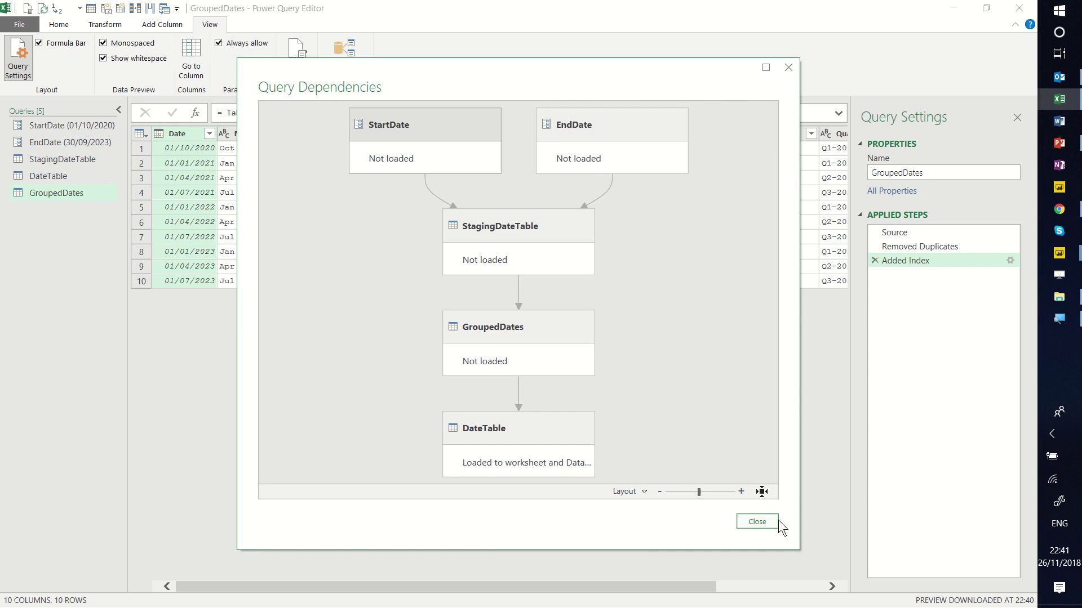
pyautogui.click(758, 522)
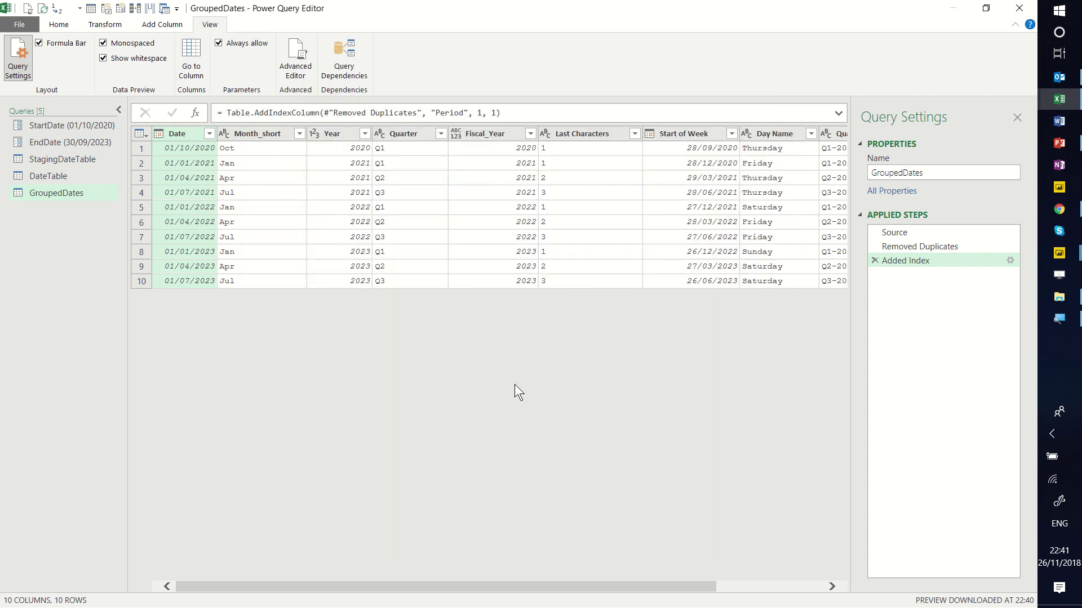
# - Check the EndDate and StartDate (01/10/2020) values, then switch to the For online PBI refresh report
pyautogui.click(101, 138)
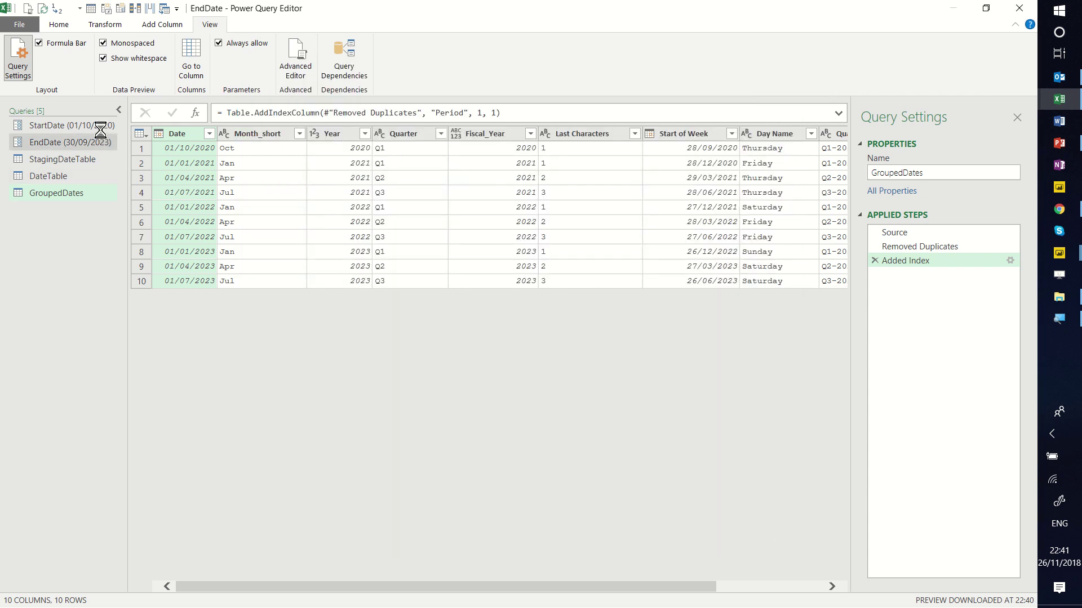
pyautogui.click(99, 127)
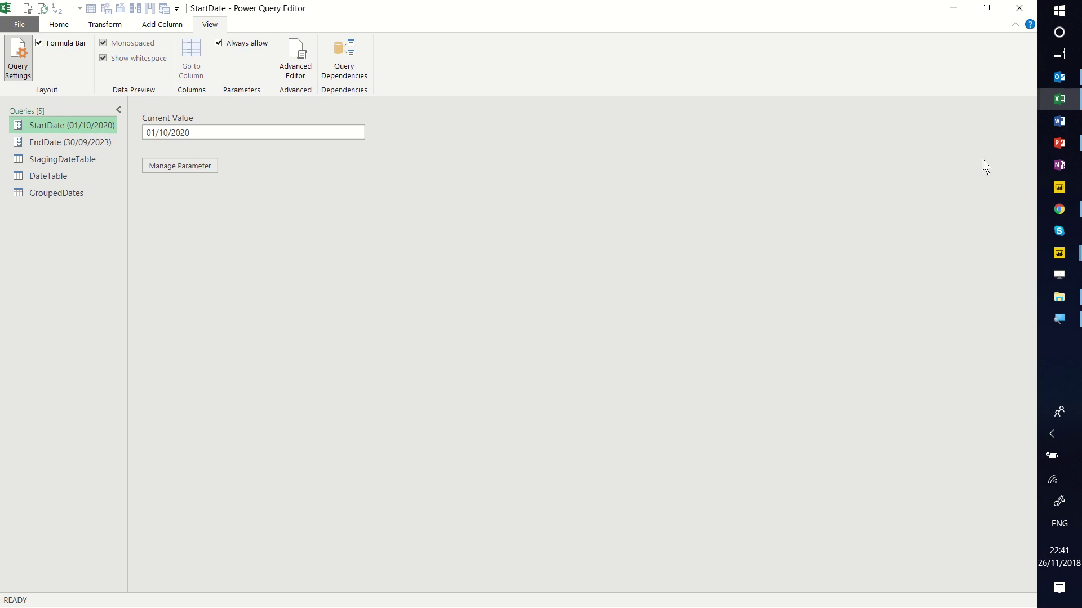
pyautogui.moveTo(1056, 256)
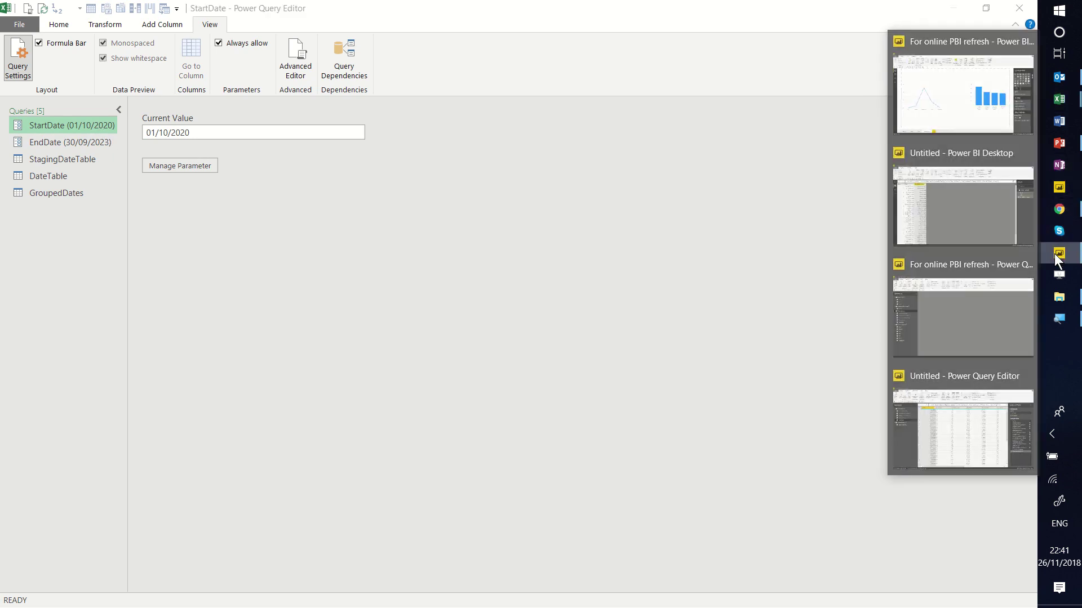
pyautogui.click(928, 84)
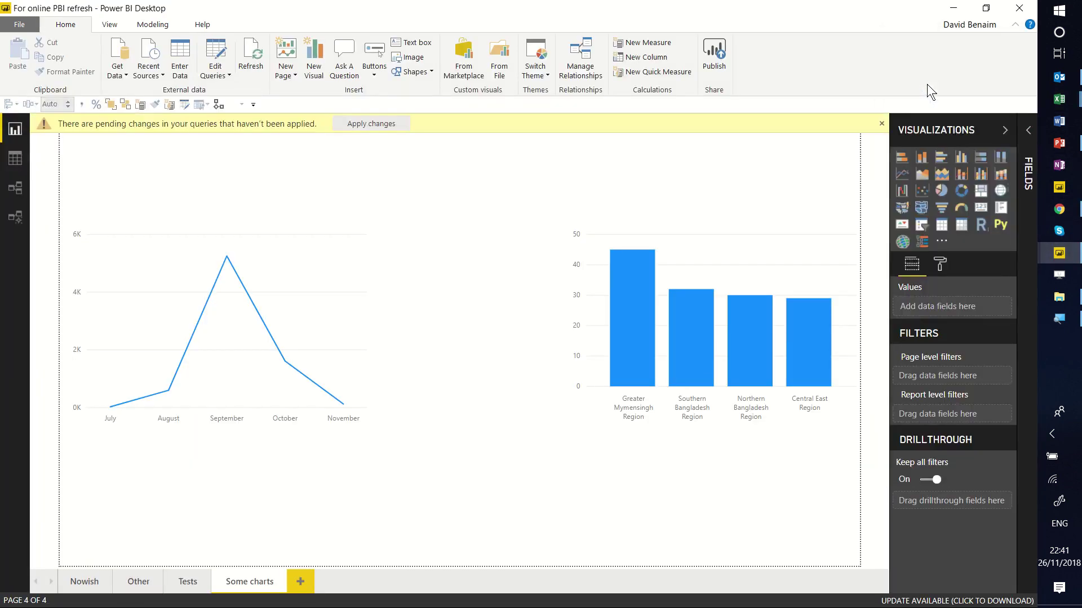
# - Open Enter Parameters showing StartDate 01/10/2017 and select the EndDate 30/09/2020 box
pyautogui.click(214, 77)
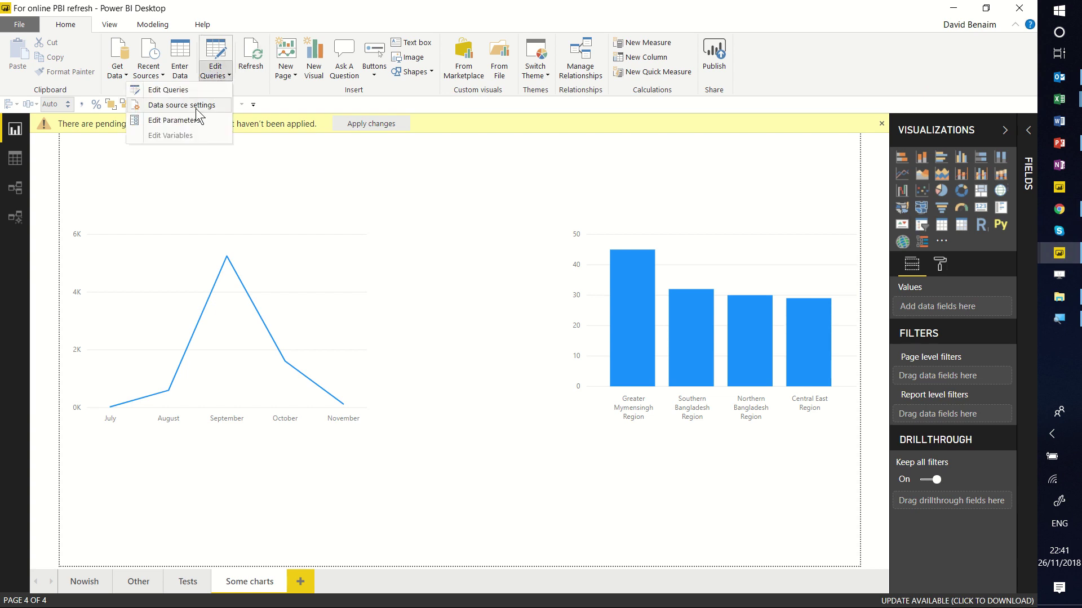
pyautogui.click(186, 121)
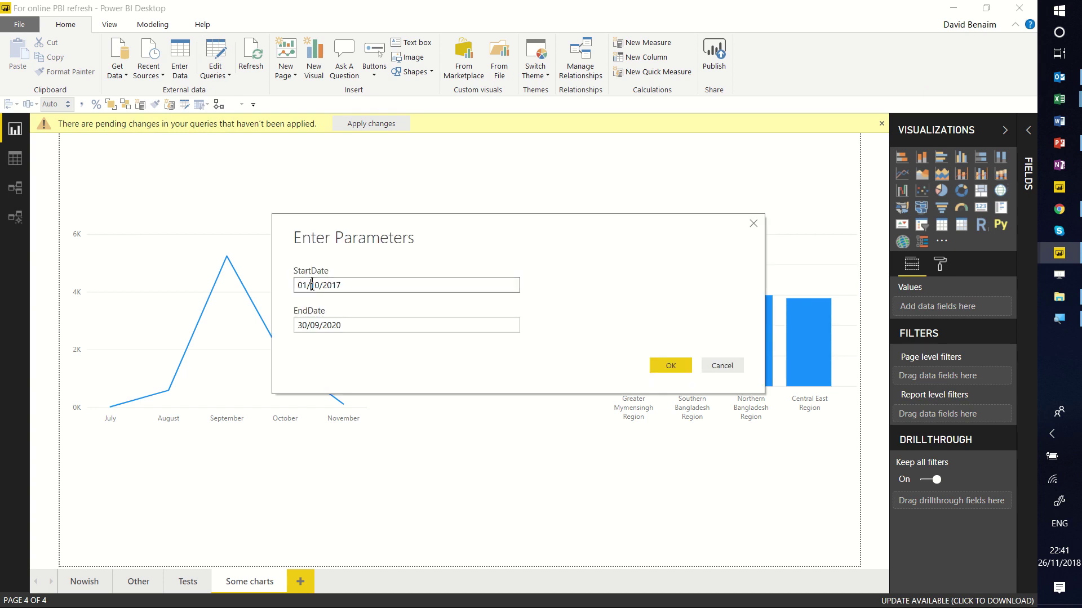
pyautogui.click(325, 320)
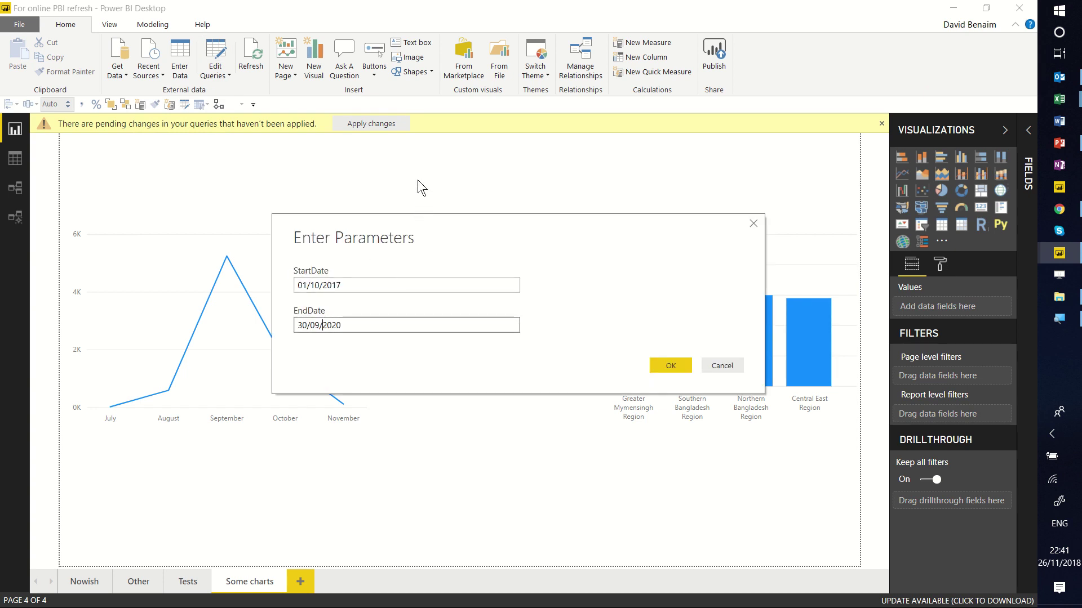